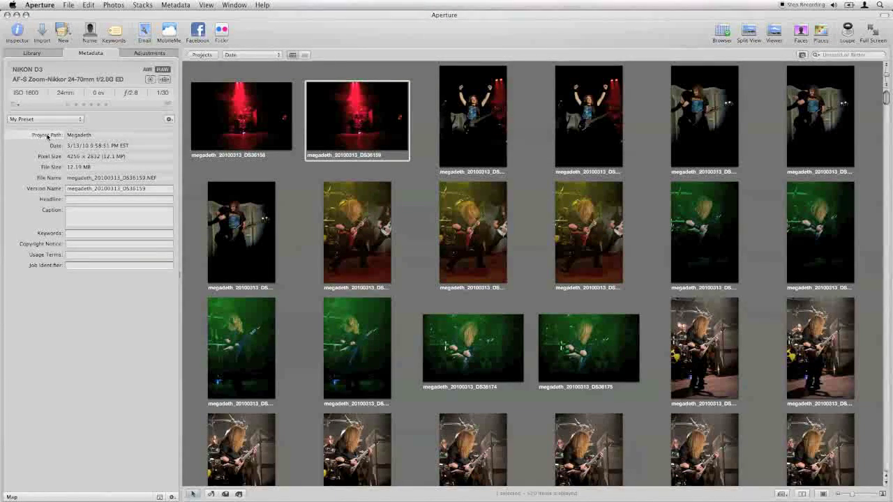
# Show DS36158's headline, caption, usage terms and job identifier in the Metadata inspector's My Preset view.
pyautogui.moveTo(45, 136)
pyautogui.mouseDown()
pyautogui.moveTo(35, 281)
pyautogui.moveTo(40, 137)
pyautogui.mouseUp()
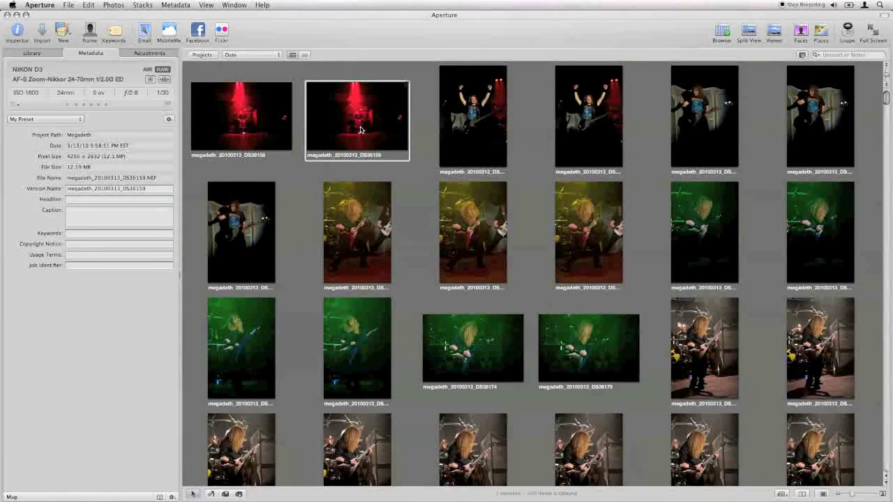
# Add the keywords dave mustaine, megadeth and guitar to photo DS36158.
pyautogui.click(224, 125)
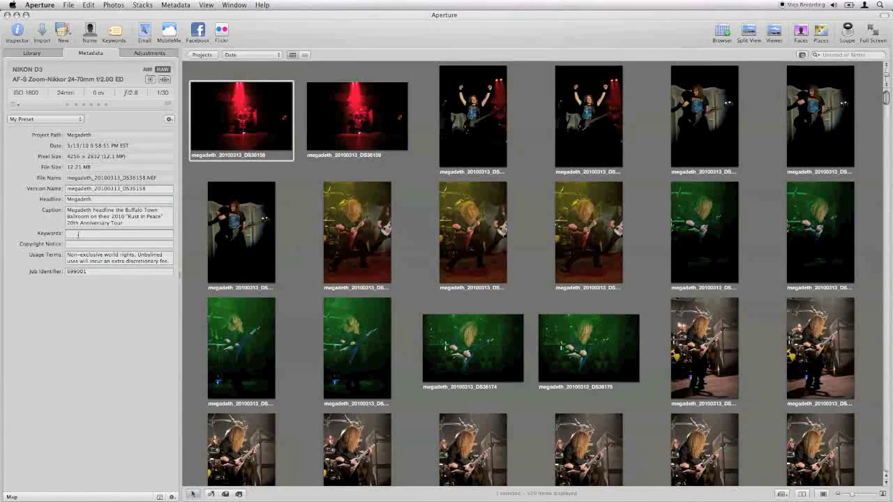
pyautogui.click(78, 235)
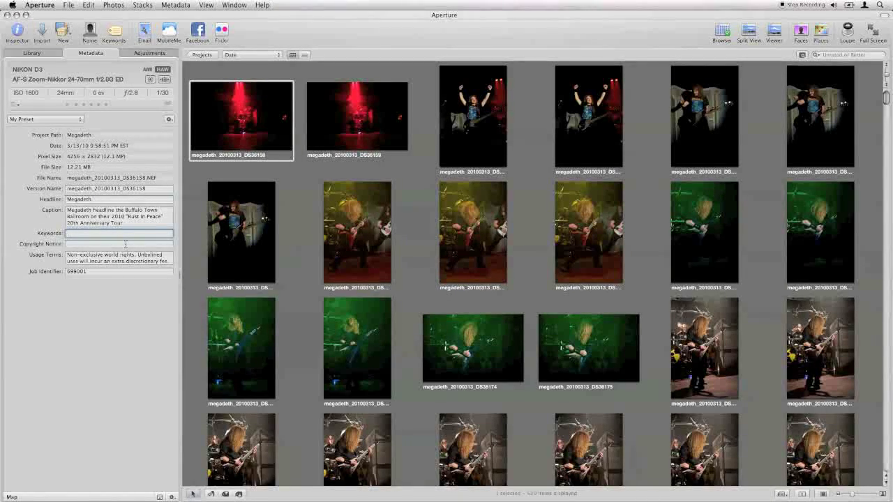
pyautogui.write('dave mustaine')
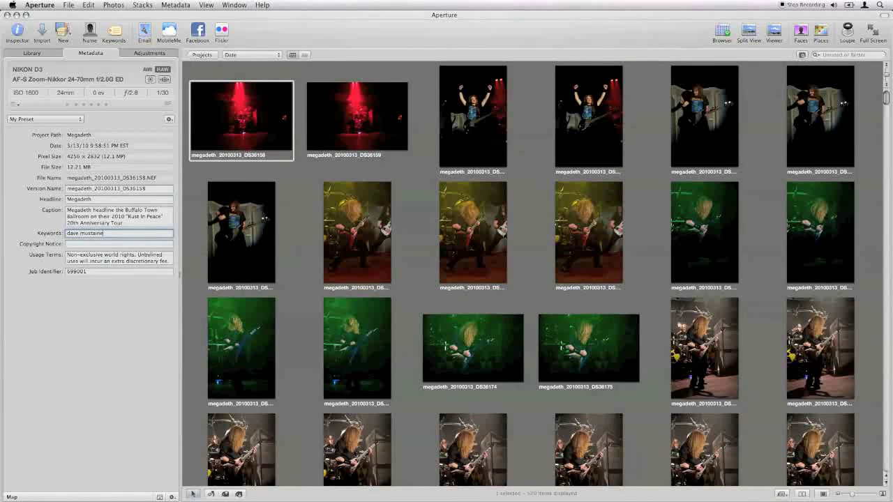
pyautogui.write(', megadeth, guitar')
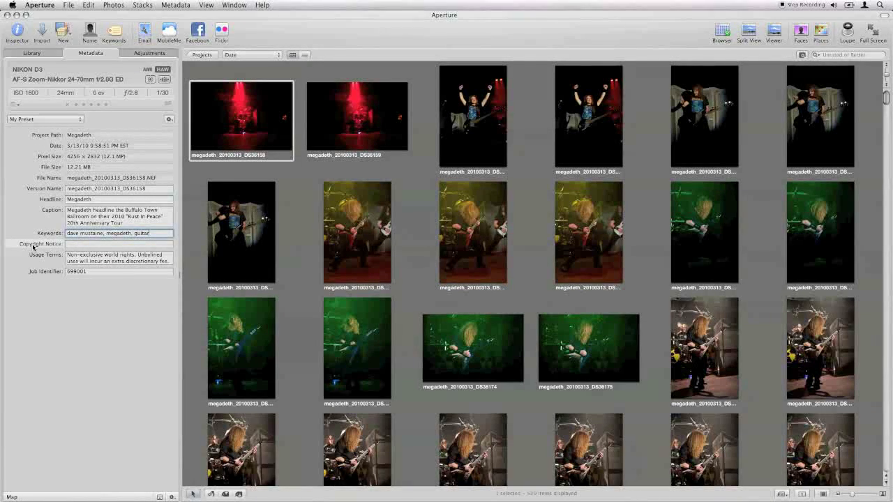
# Fill DS36158's Copyright Notice with © and the photographer's name, committing all metadata edits.
pyautogui.click(76, 244)
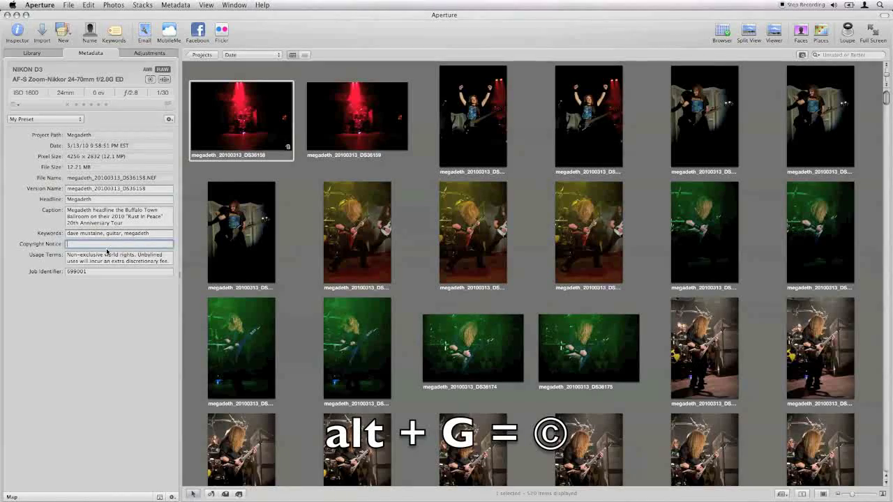
pyautogui.hotkey('alt', 'g')
pyautogui.press('Tab')
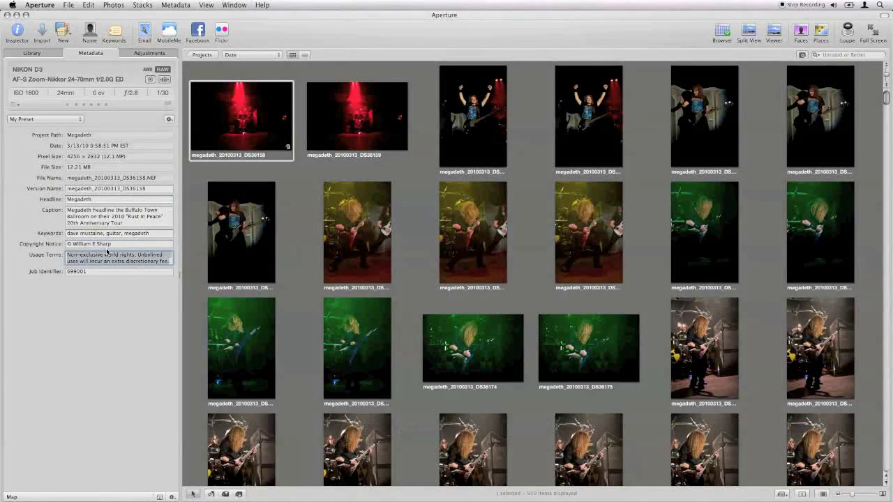
pyautogui.press('Return')
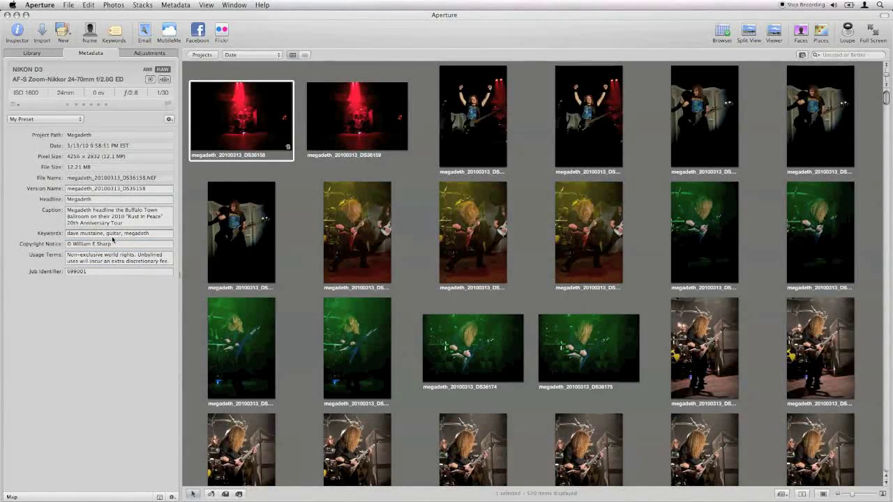
pyautogui.click(365, 126)
pyautogui.click(478, 121)
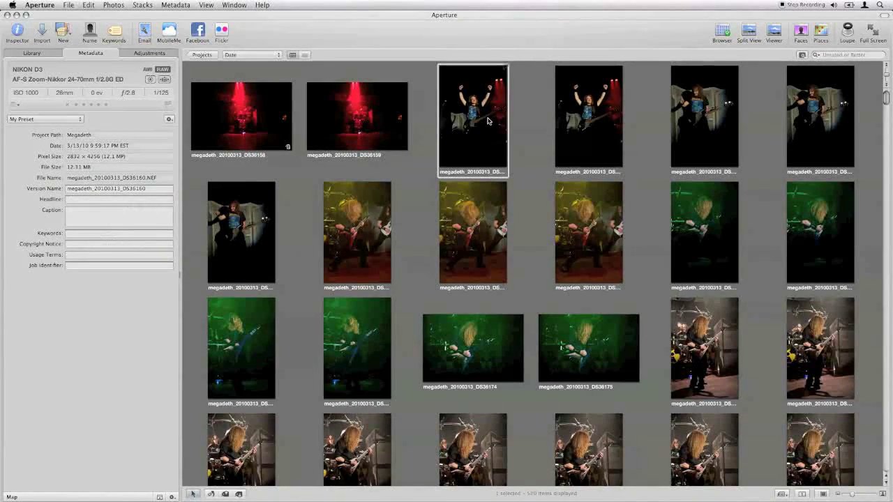
pyautogui.click(256, 124)
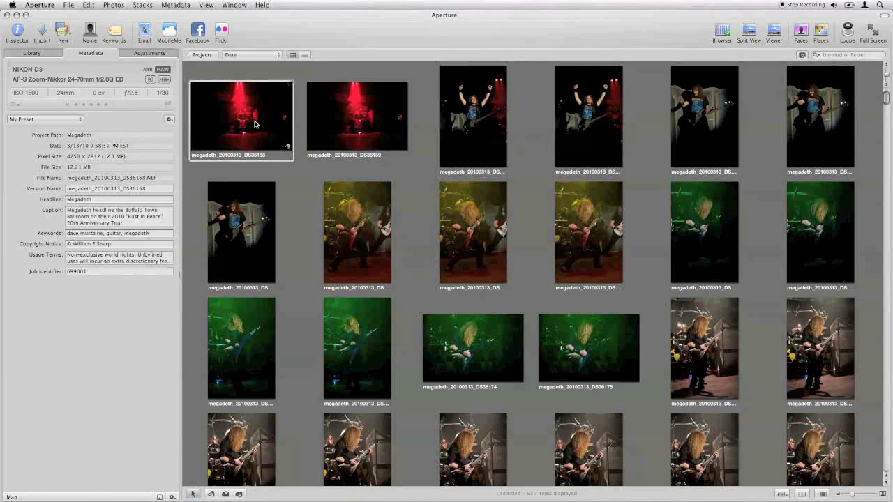
pyautogui.click(328, 123)
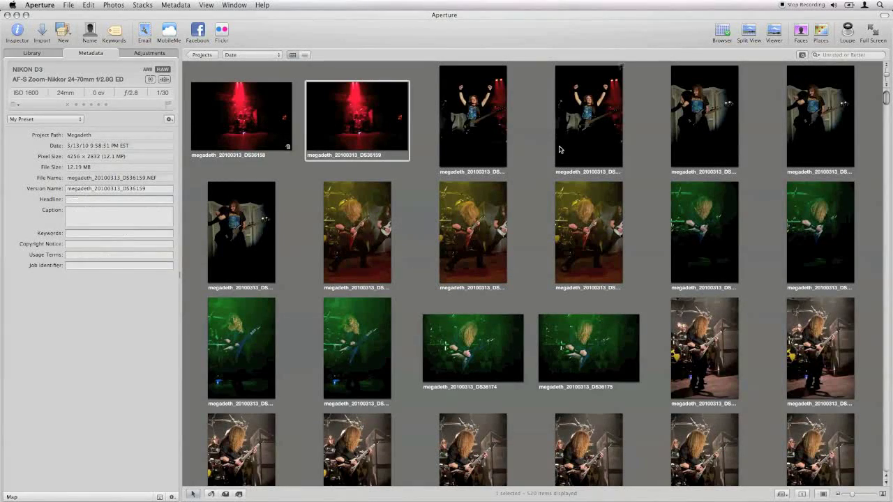
pyautogui.click(488, 126)
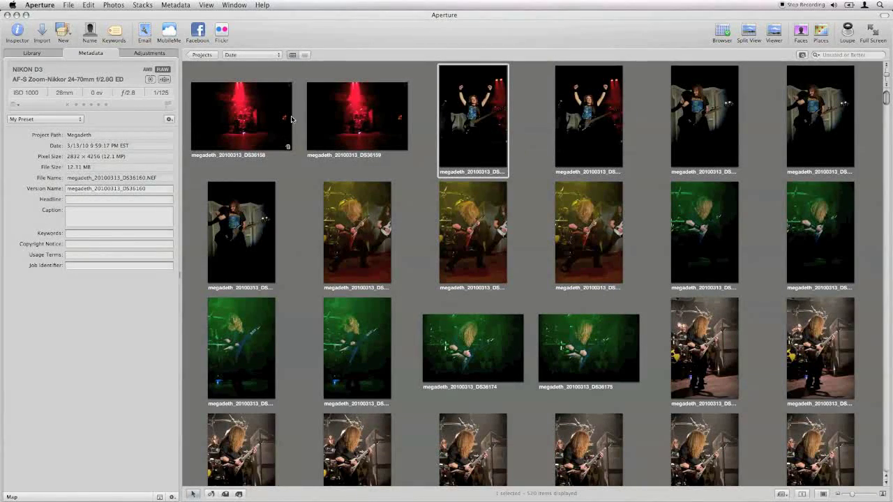
pyautogui.click(262, 119)
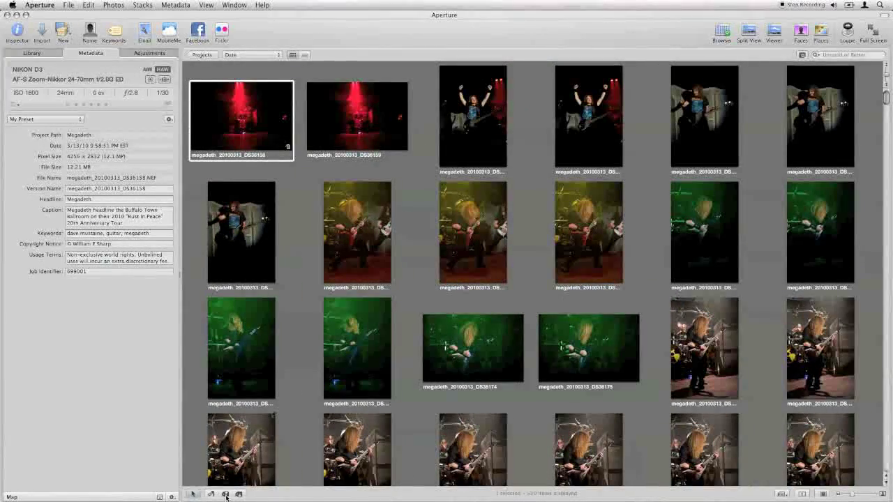
# Lift DS36158's metadata and delete Job Identifier from the Lift & Stamp items.
pyautogui.click(225, 495)
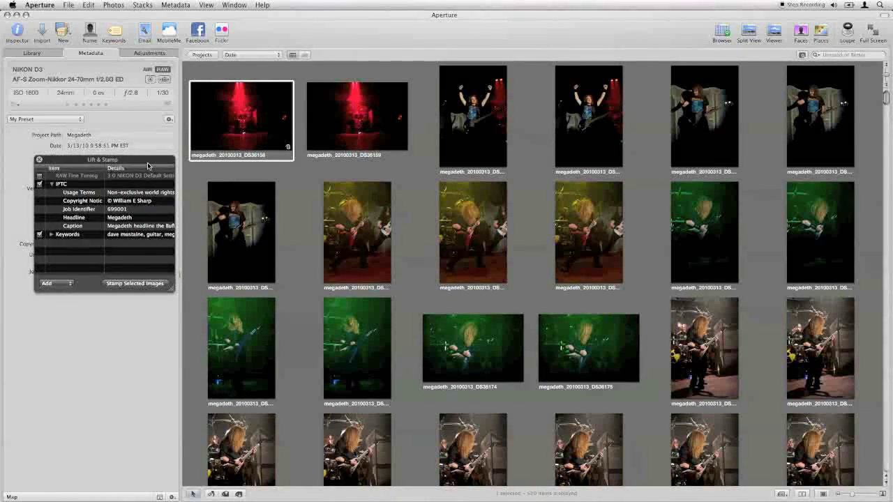
pyautogui.moveTo(148, 166); pyautogui.dragTo(142, 141)
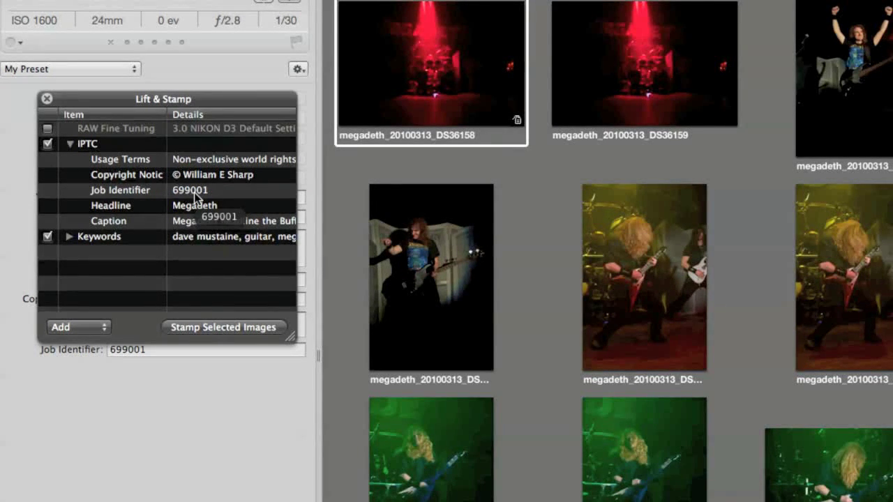
pyautogui.click(138, 189)
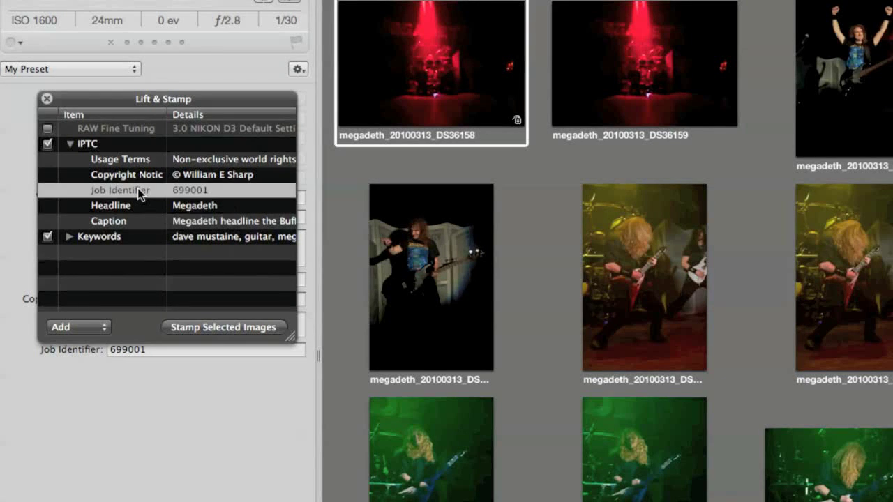
pyautogui.press('Delete')
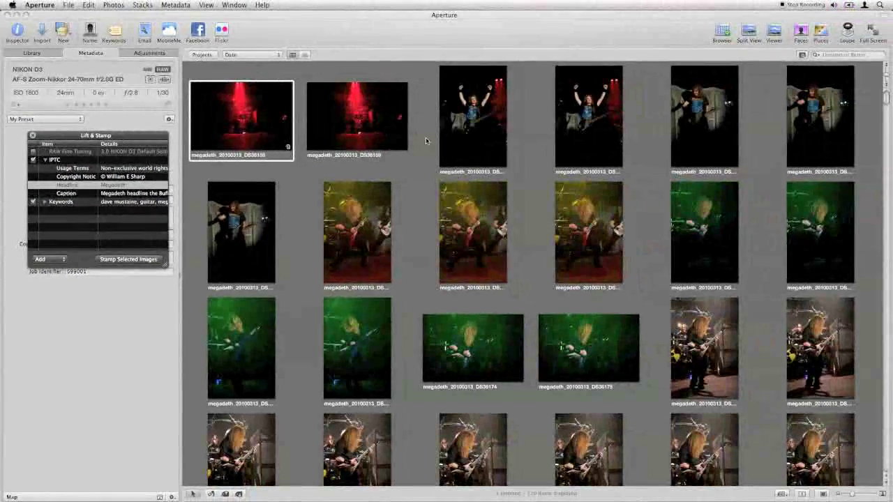
# Stamp the lifted metadata onto photos DS36159, DS36160 and DS36161, then close the Lift & Stamp HUD.
pyautogui.click(390, 122)
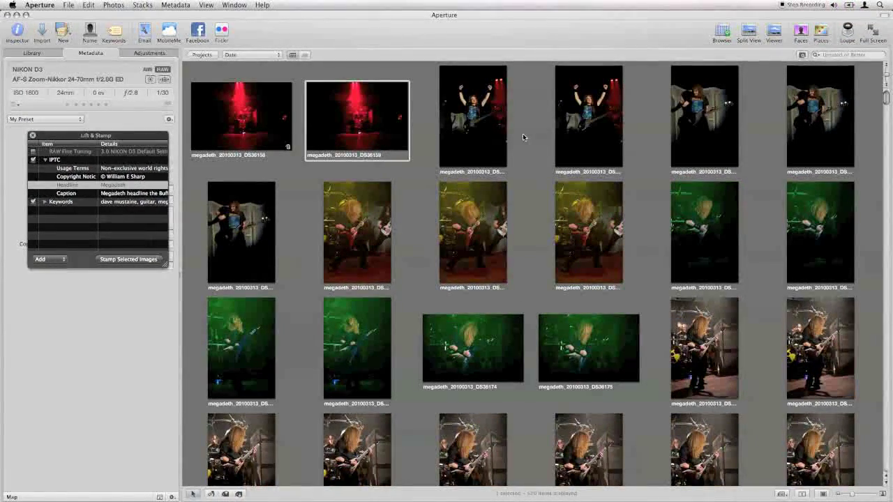
pyautogui.keyDown('shift'); pyautogui.click(588, 131); pyautogui.keyUp('shift')
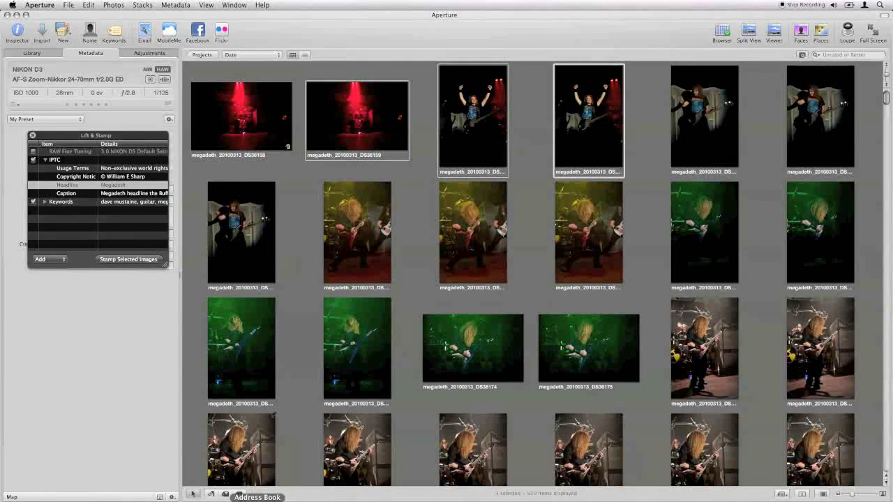
pyautogui.click(134, 260)
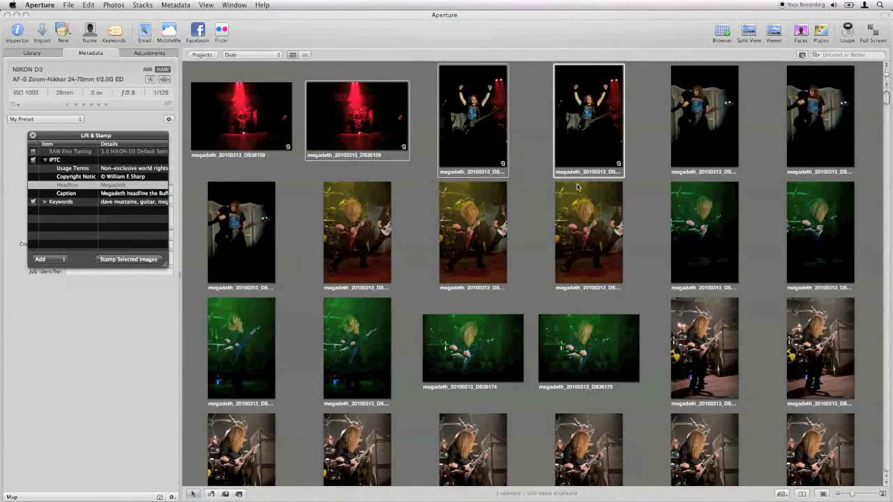
pyautogui.click(32, 137)
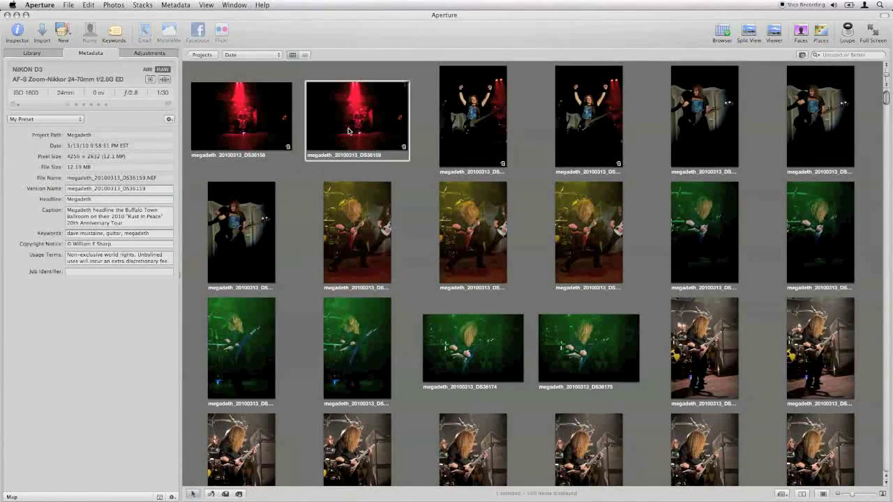
# Compare stamped photos two to four against the unstamped fifth and sixth photos.
pyautogui.click(459, 132)
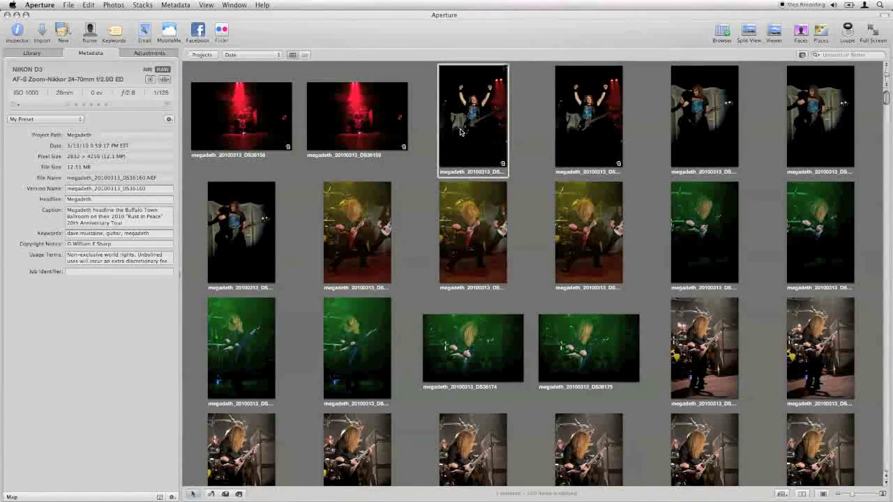
pyautogui.click(590, 133)
pyautogui.click(464, 130)
pyautogui.click(377, 127)
pyautogui.click(468, 127)
pyautogui.click(569, 130)
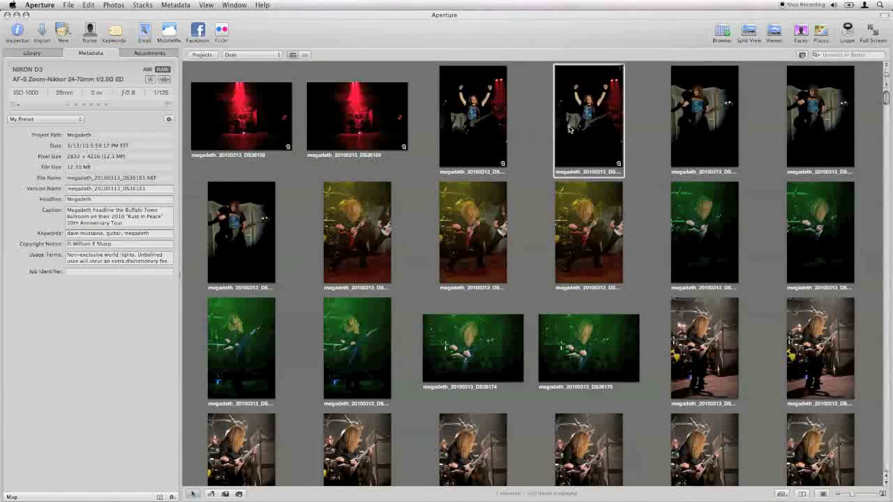
pyautogui.click(705, 129)
pyautogui.click(806, 130)
pyautogui.click(691, 129)
pyautogui.click(570, 125)
pyautogui.click(707, 126)
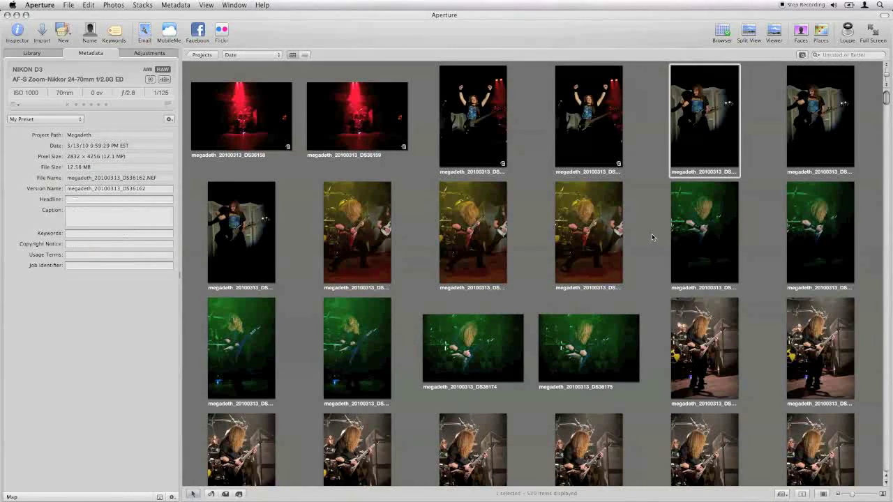